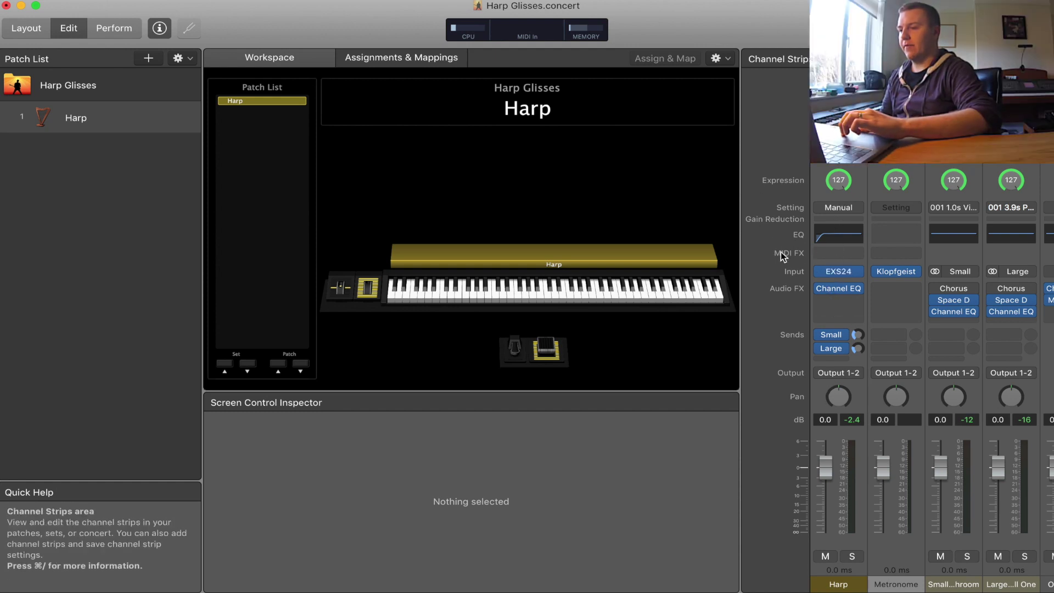
Open the plug-in menu from the Harp channel strip's empty MIDI FX slot.
click(848, 255)
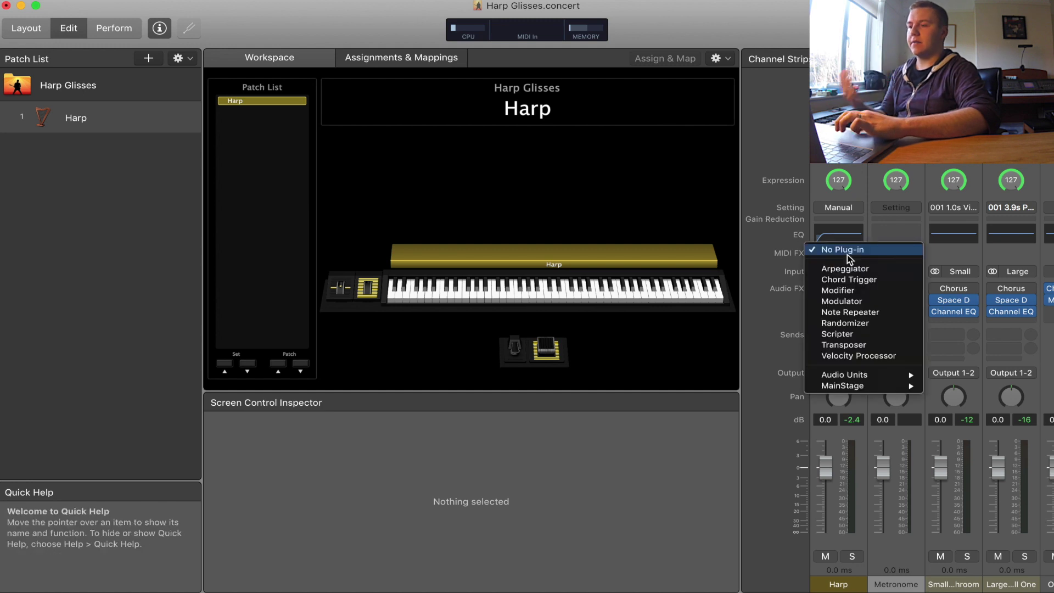
Insert Scripter into the Harp strip's MIDI FX slot.
click(837, 334)
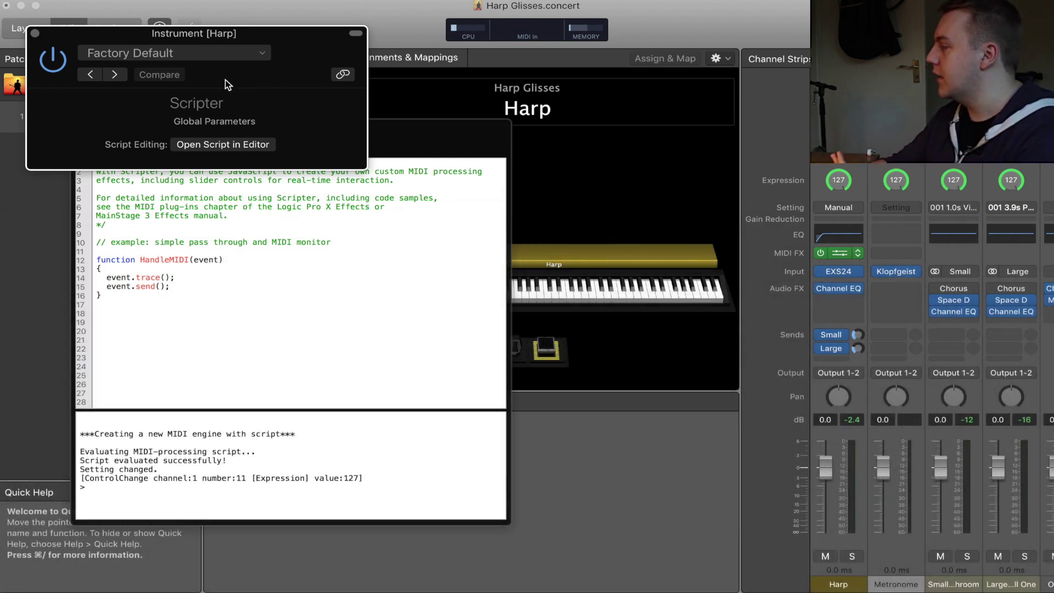
Load the harppedals setting from Scripter's settings pop-up.
click(263, 55)
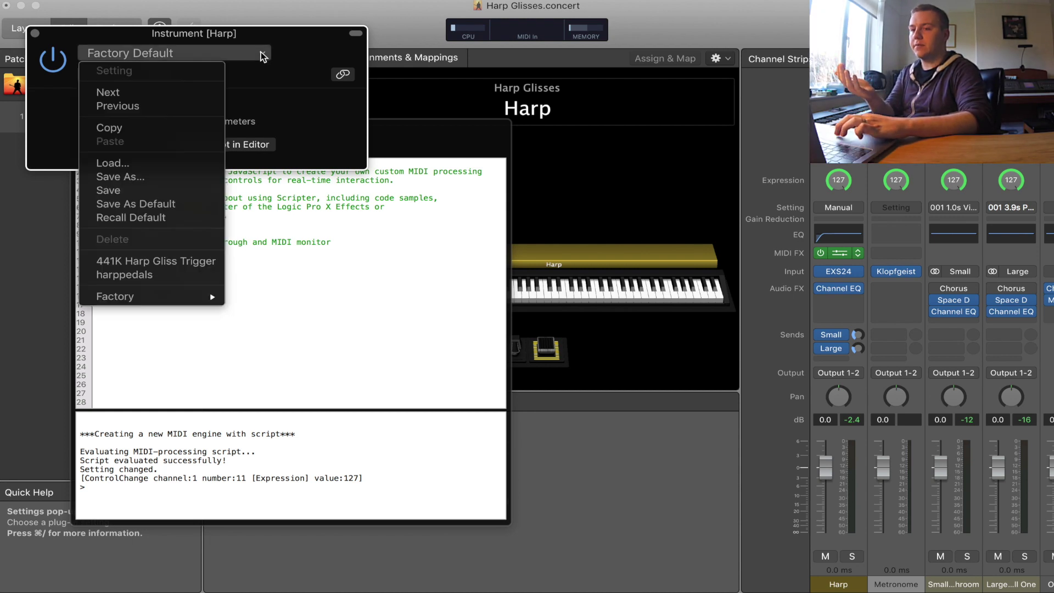
click(121, 276)
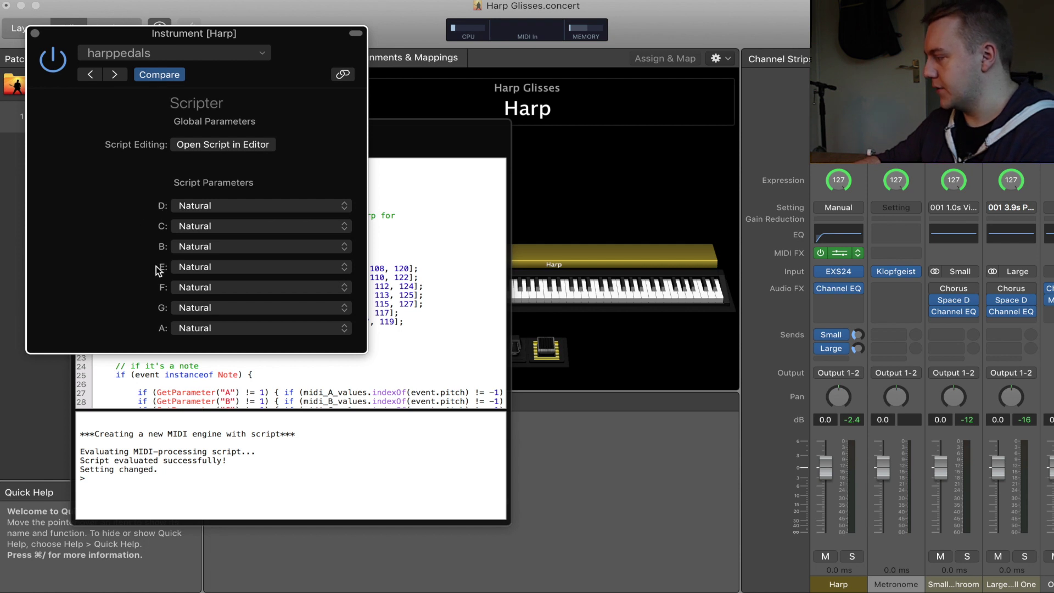
Make the F and C pedals Sharp, then load the 441K Harp Gliss Trigger setting.
click(187, 332)
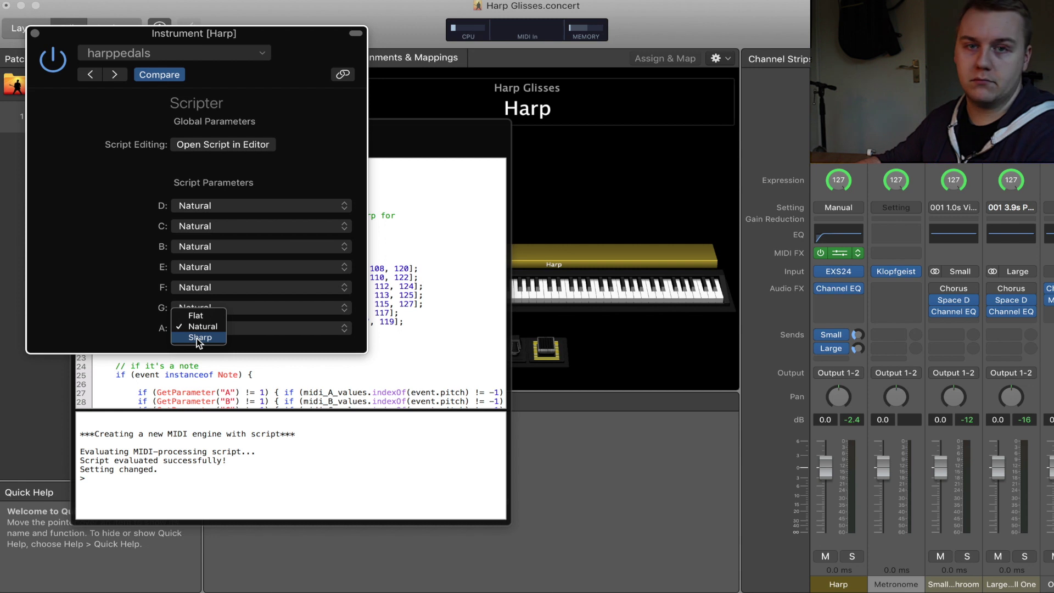
click(124, 335)
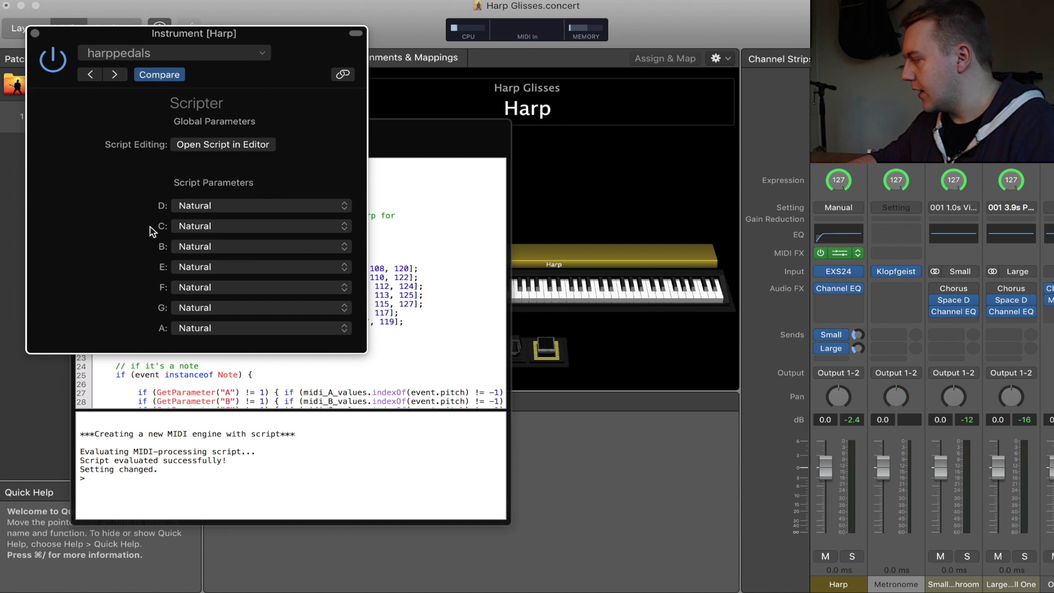
click(202, 287)
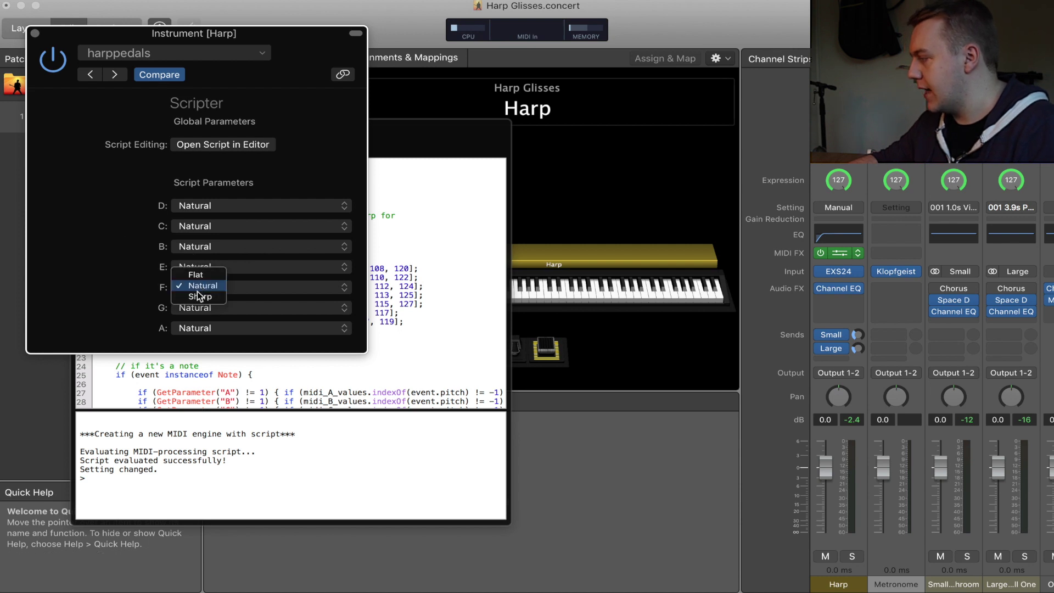
click(199, 296)
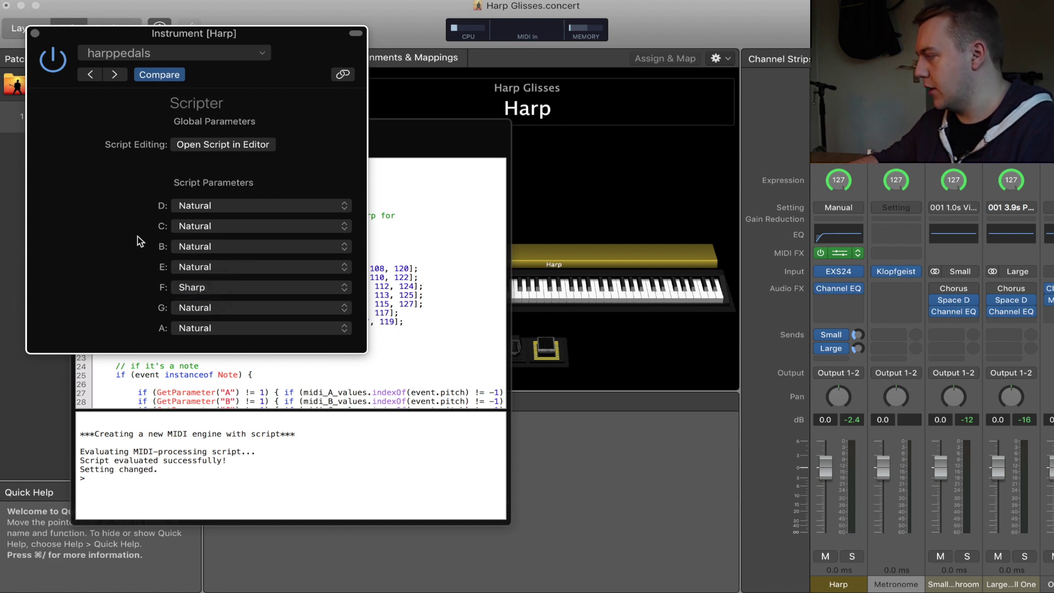
click(192, 225)
click(190, 235)
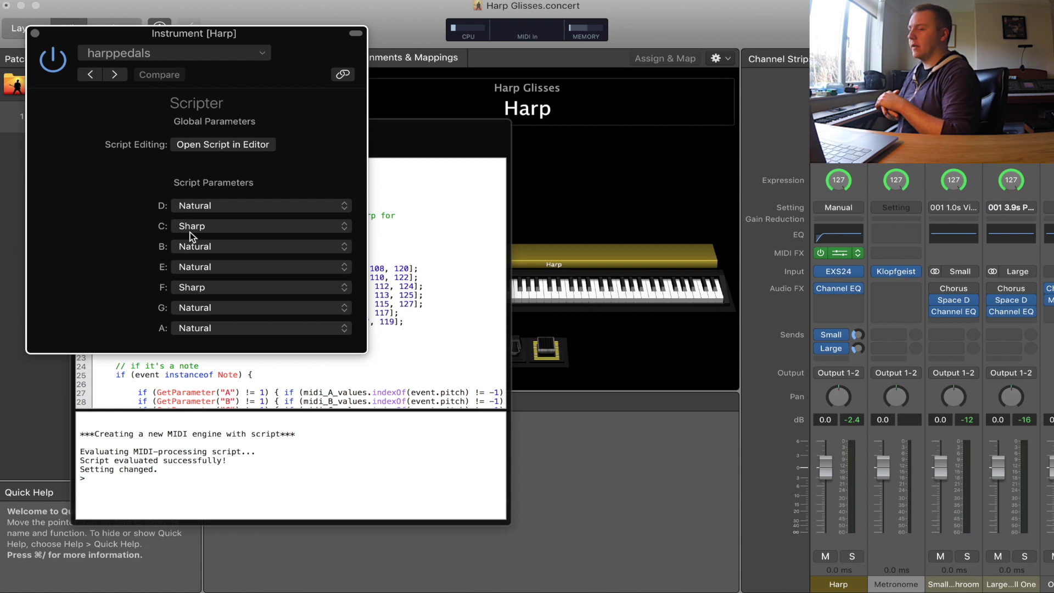
click(212, 54)
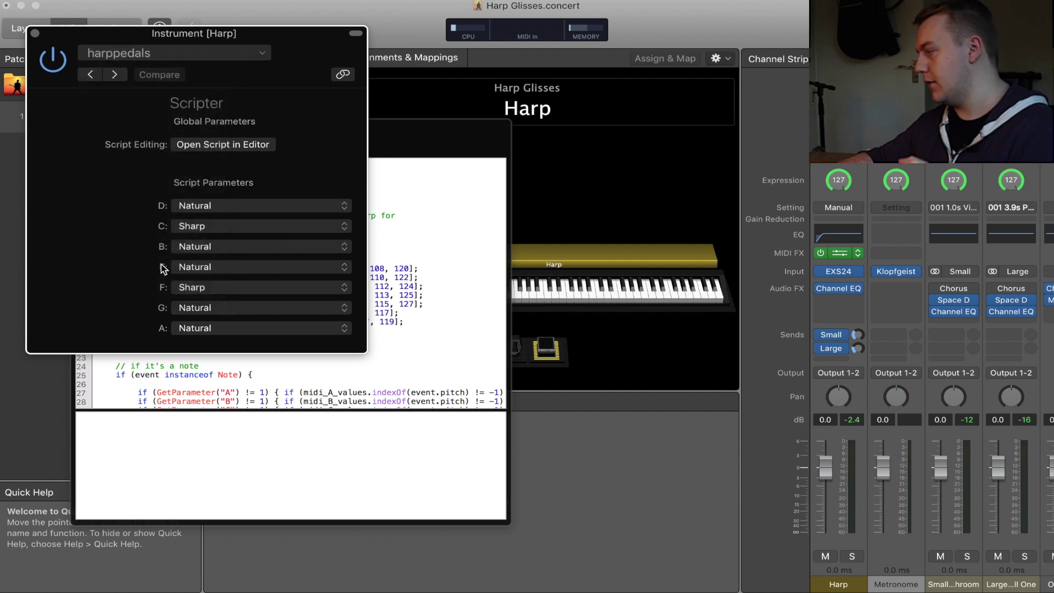
click(164, 262)
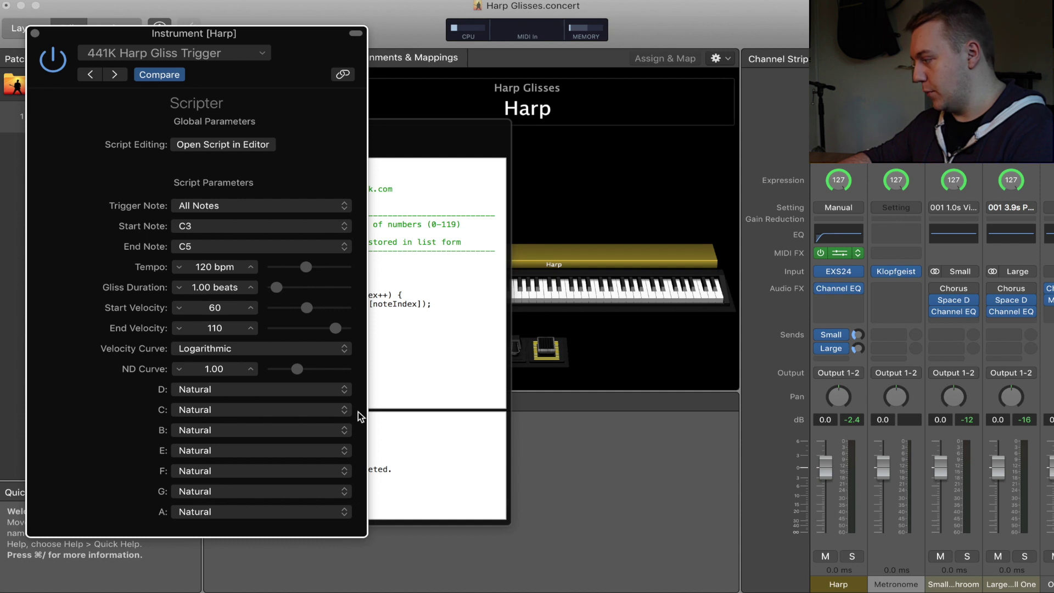
Set the Gliss Trigger's F and C pedals to Sharp, leaving A and G Natural.
click(194, 513)
click(155, 511)
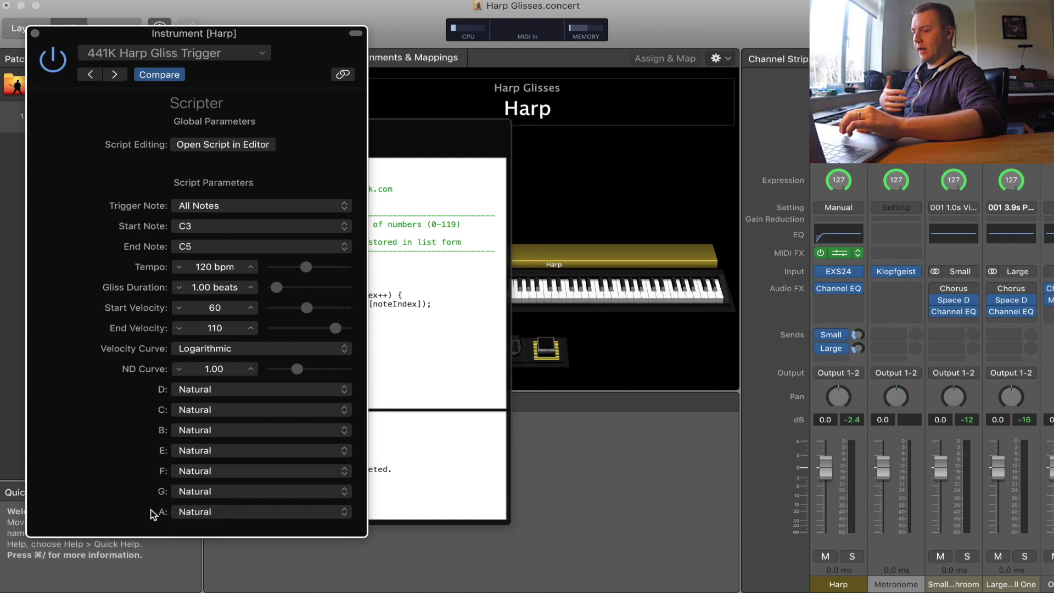
click(191, 498)
click(149, 496)
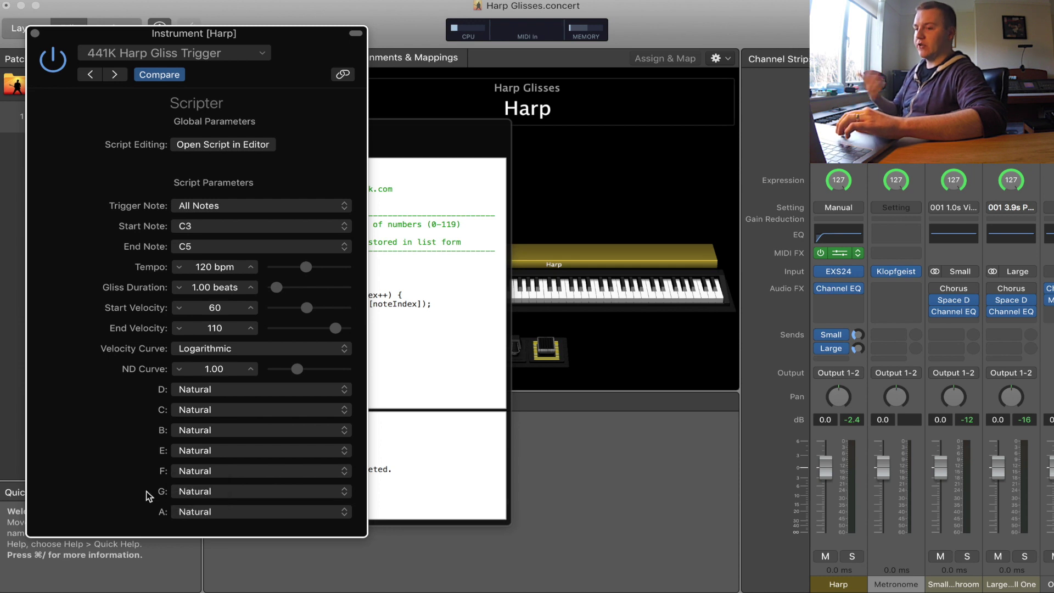
click(201, 470)
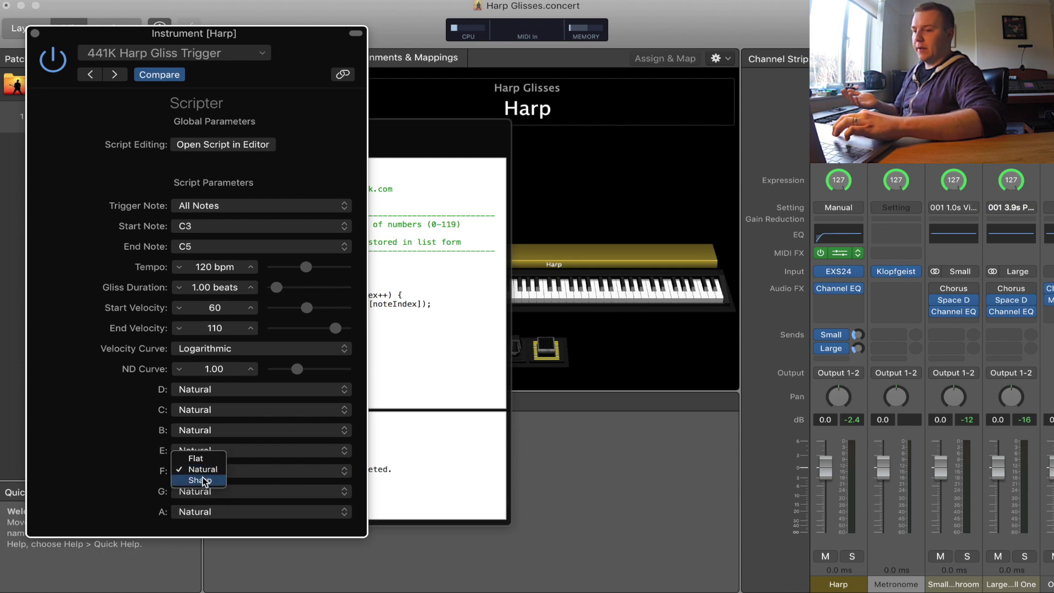
click(203, 481)
click(197, 413)
click(197, 421)
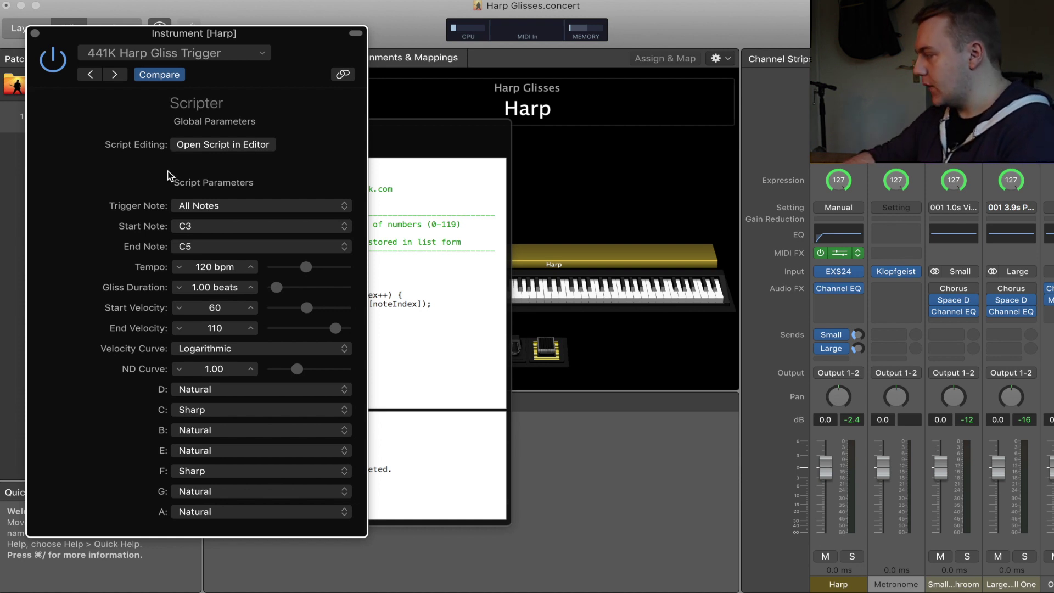
Change the Trigger Note from All Notes to C3.
click(229, 207)
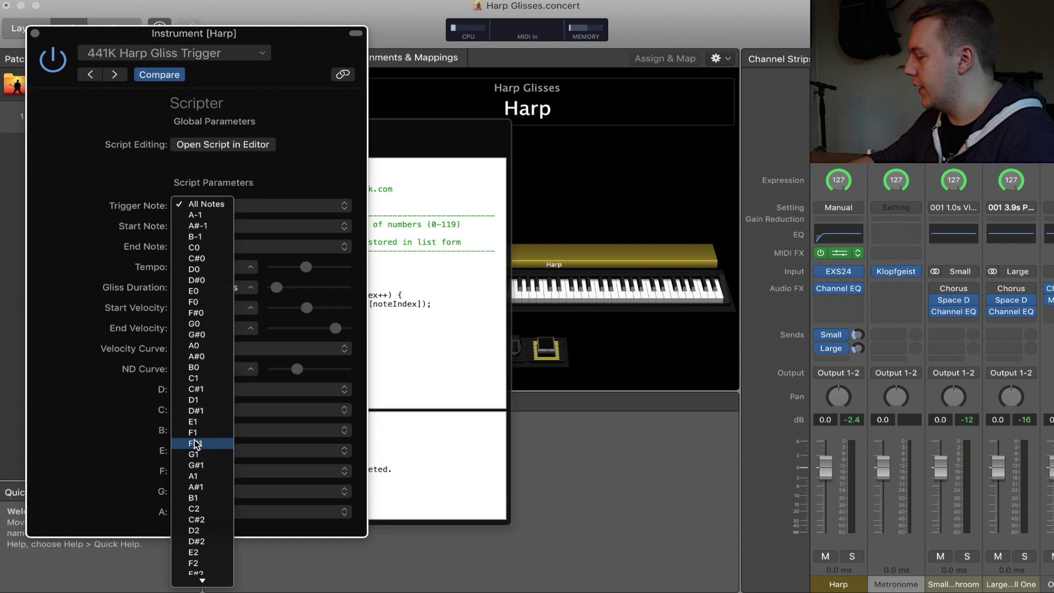
mouse_move(194, 586)
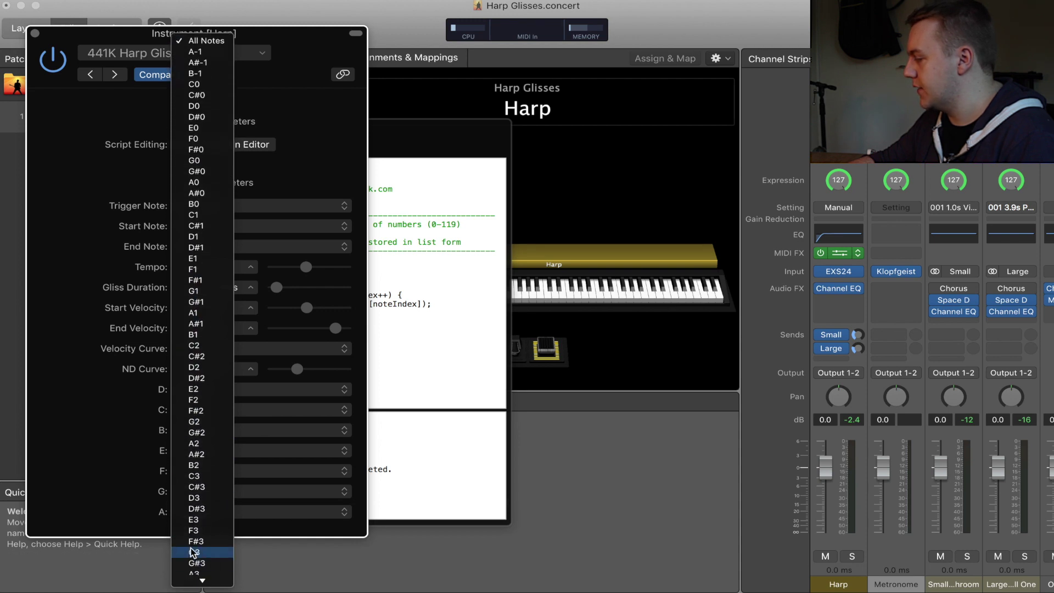
click(197, 477)
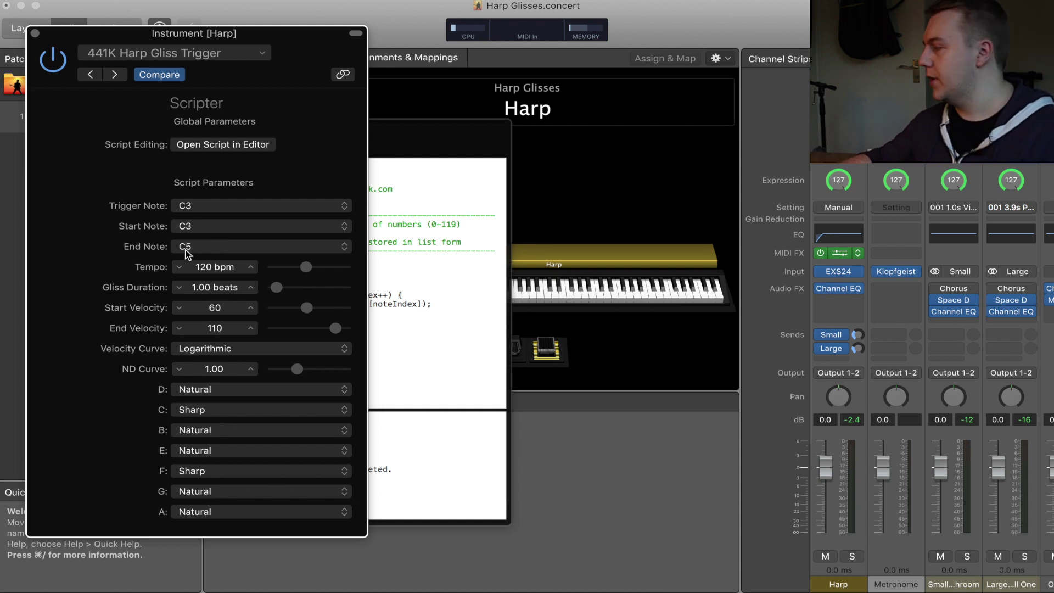
Set the End Note to D5, then play the C3 trigger to hear the D3–D5 gliss.
click(198, 242)
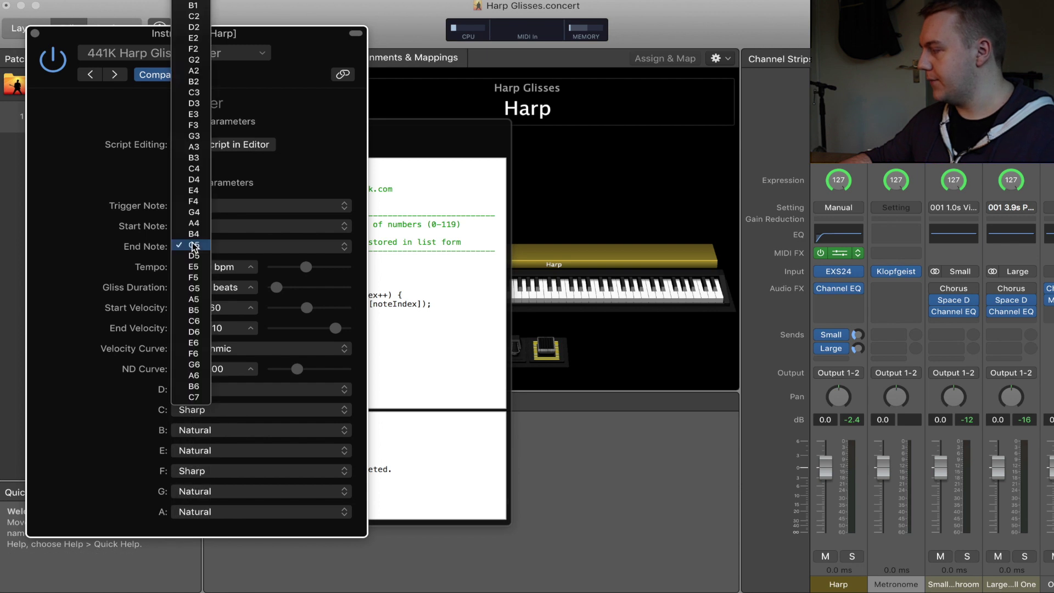
click(194, 256)
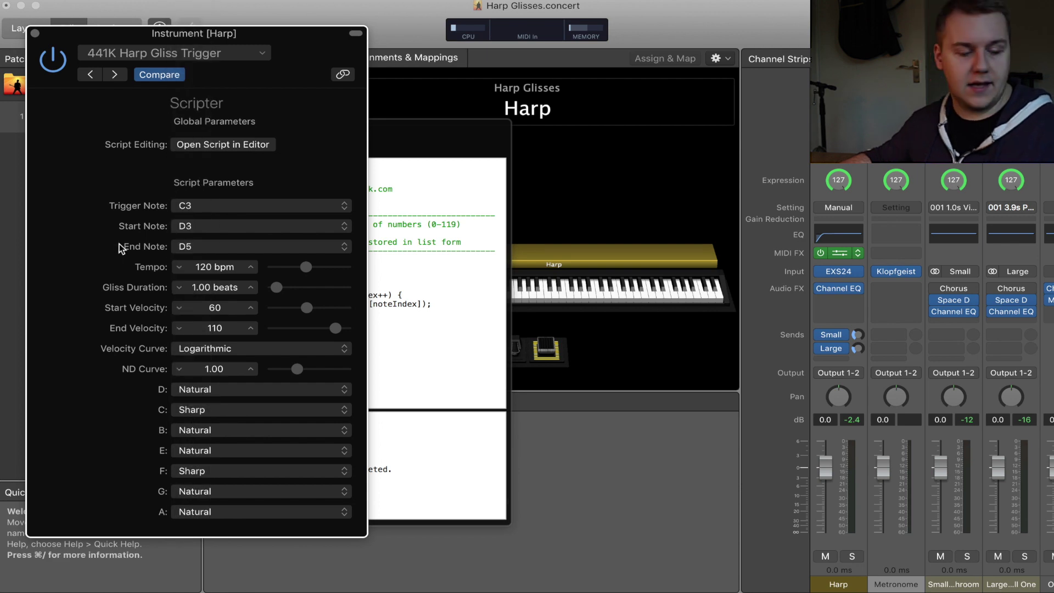
key(a)
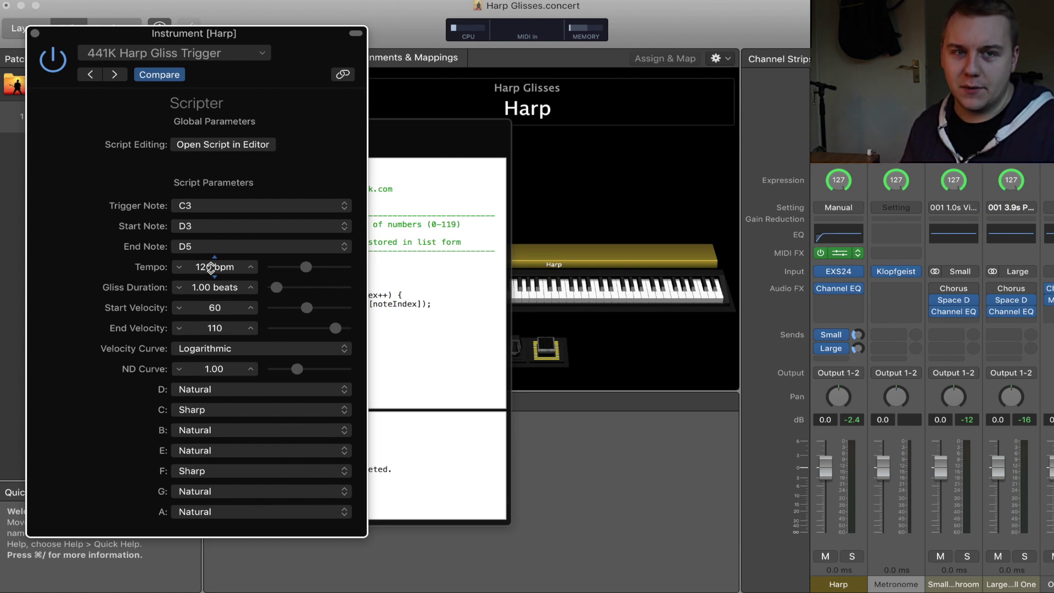
Adjust the Tempo and Gliss Duration sliders until they read 124 bpm and 1.25 beats.
drag(211, 268, 211, 268)
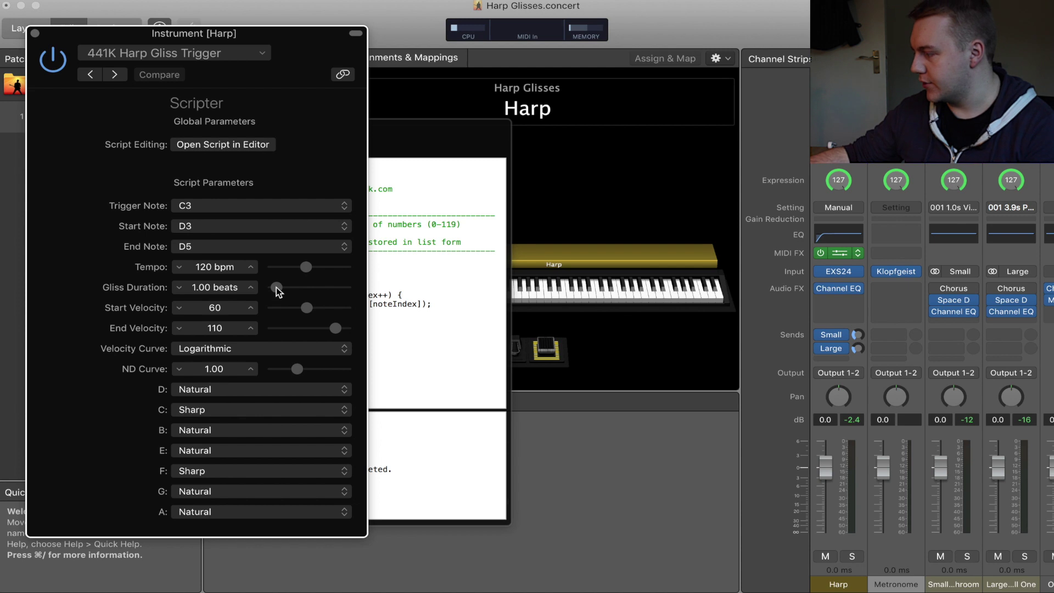
drag(286, 298, 287, 301)
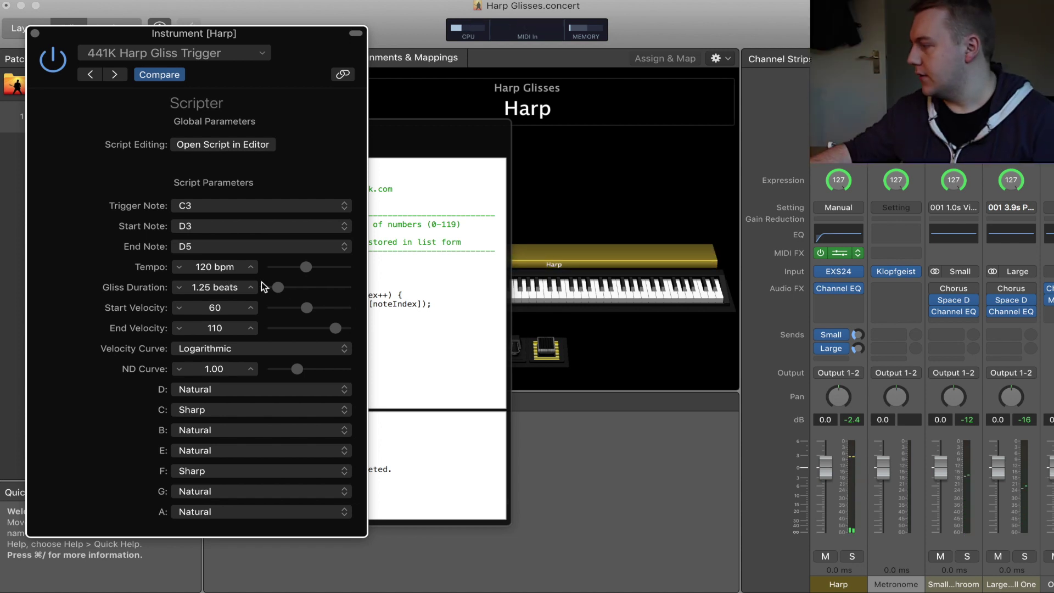
drag(283, 288, 289, 291)
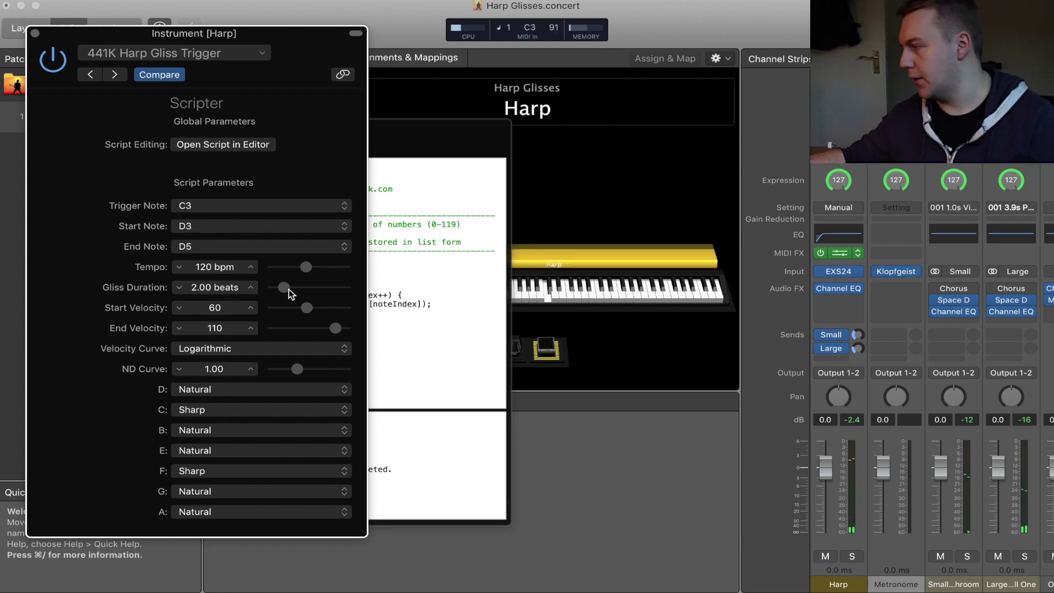
drag(305, 268, 297, 268)
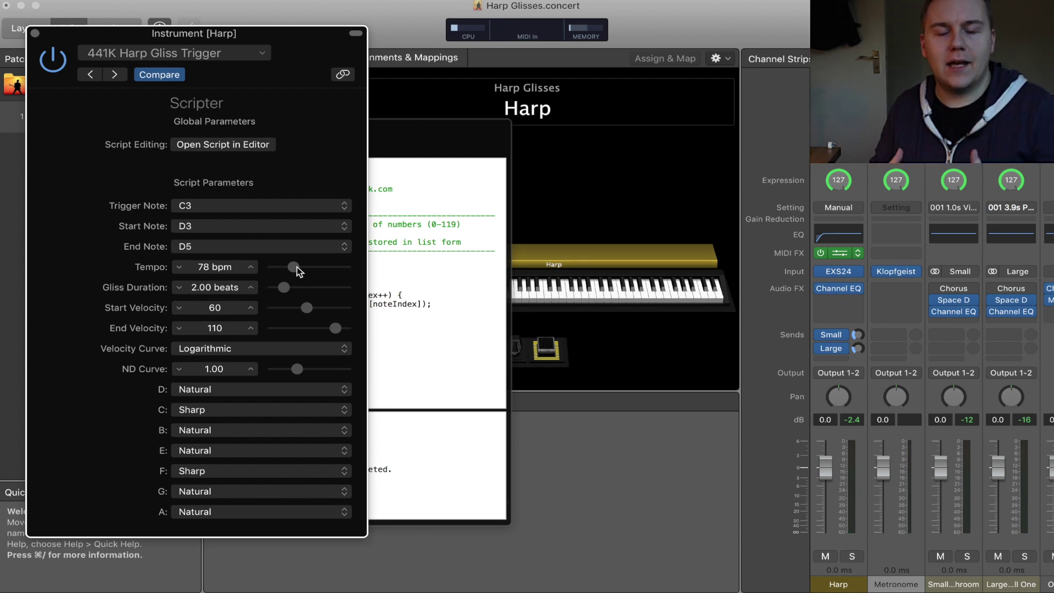
drag(296, 269, 276, 289)
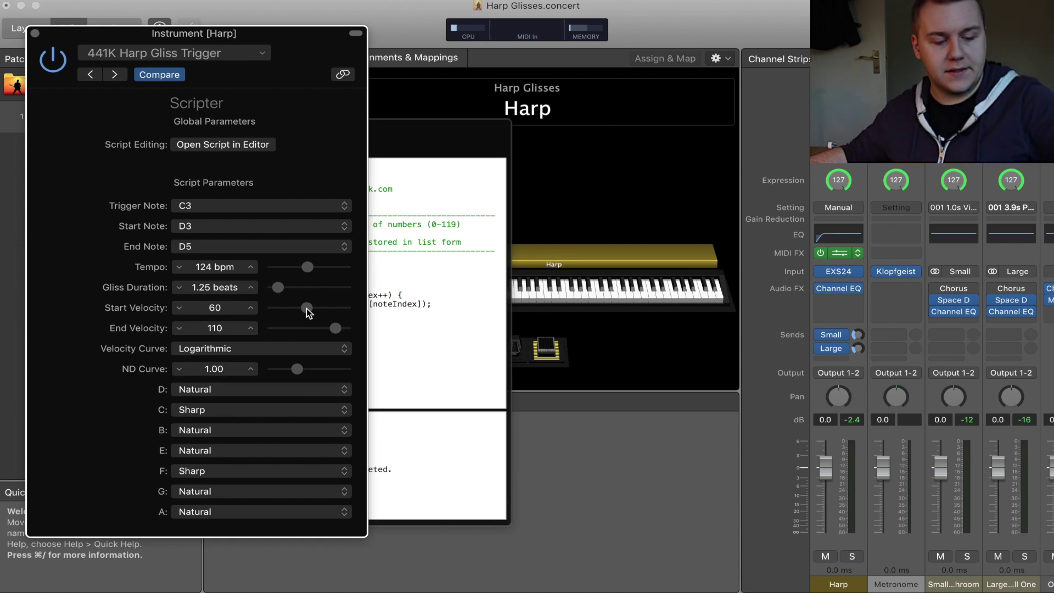
Set Start Velocity to 91 and End Velocity to 90.
drag(307, 309, 280, 307)
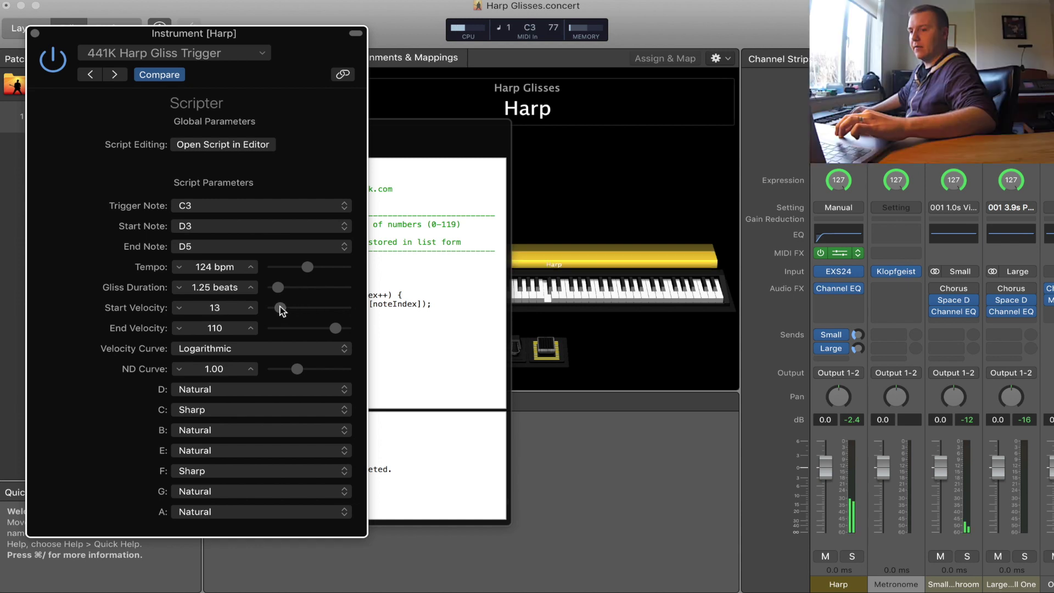
mouse_move(337, 328)
mouse_down()
mouse_move(296, 329)
mouse_move(325, 328)
mouse_move(285, 309)
mouse_move(330, 310)
mouse_up()
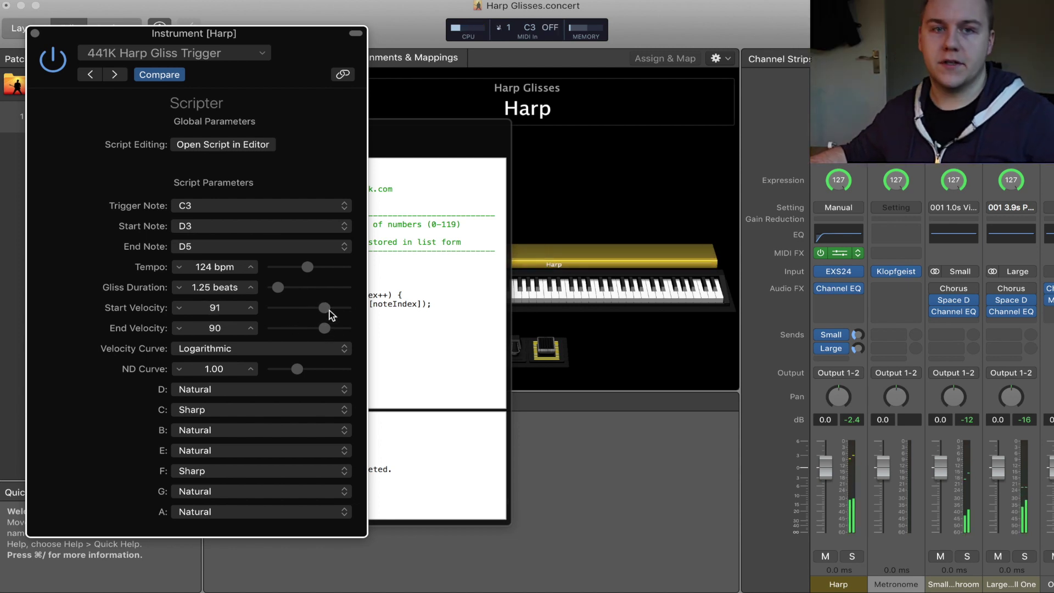
click(208, 350)
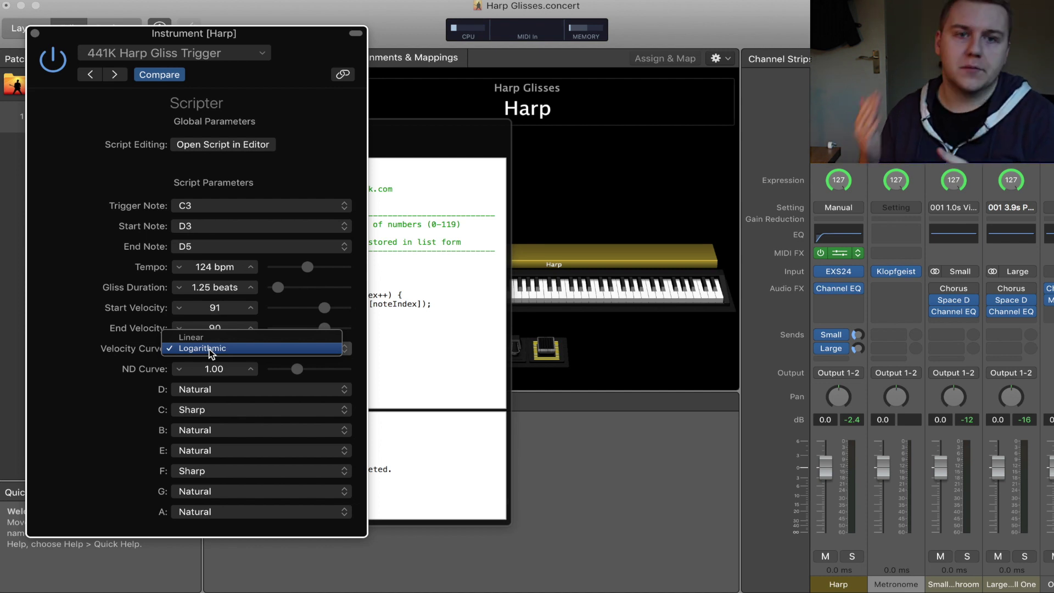
Keep the Logarithmic velocity curve and raise ND Curve to 1.77.
click(209, 350)
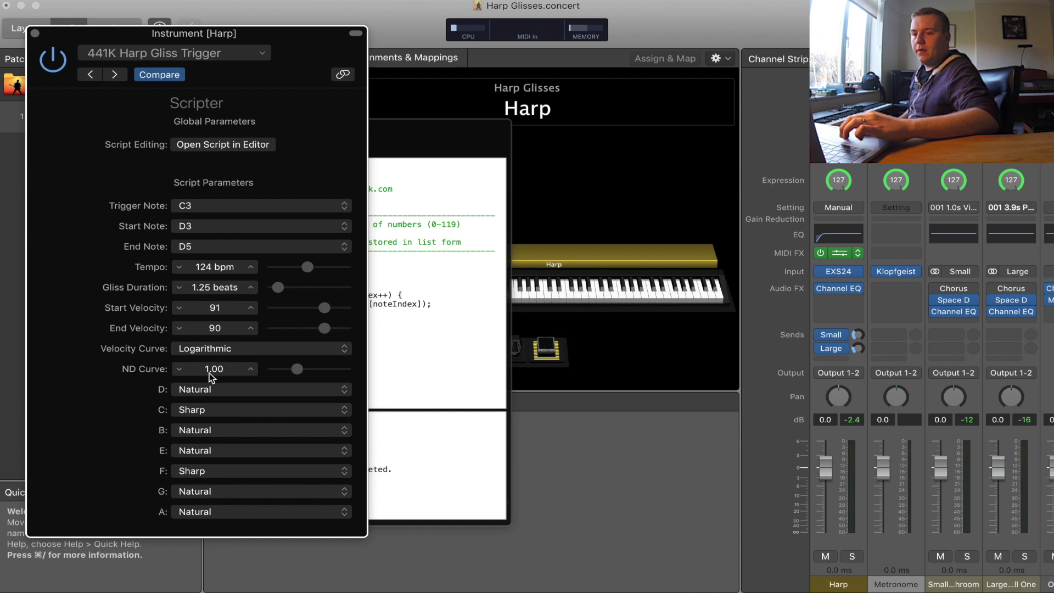
drag(212, 369, 211, 326)
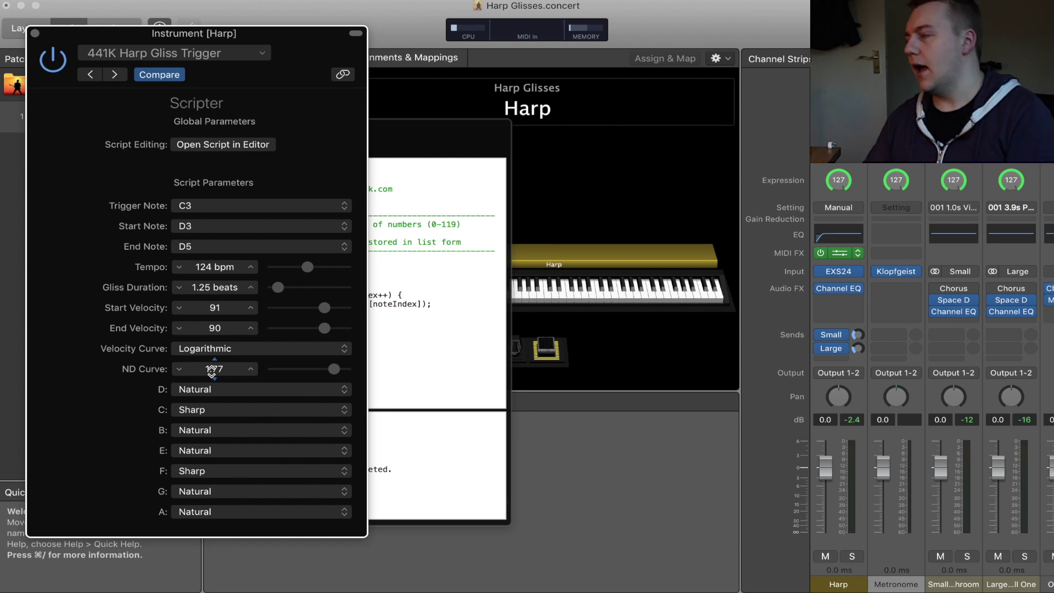
Load the harppedals Scripter preset and set the C and F pedals to Sharp.
click(200, 53)
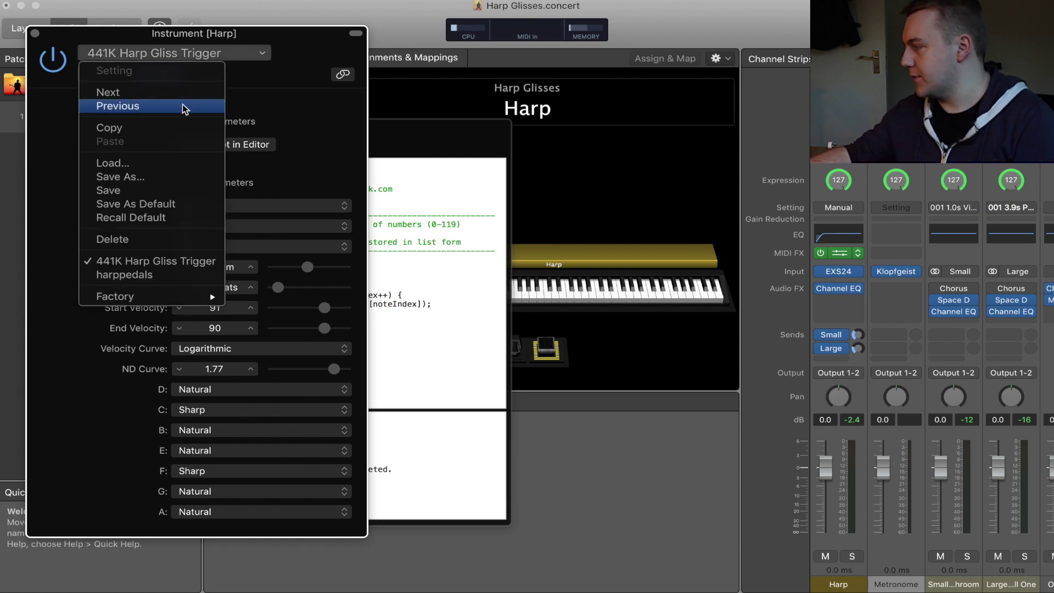
click(167, 282)
click(196, 227)
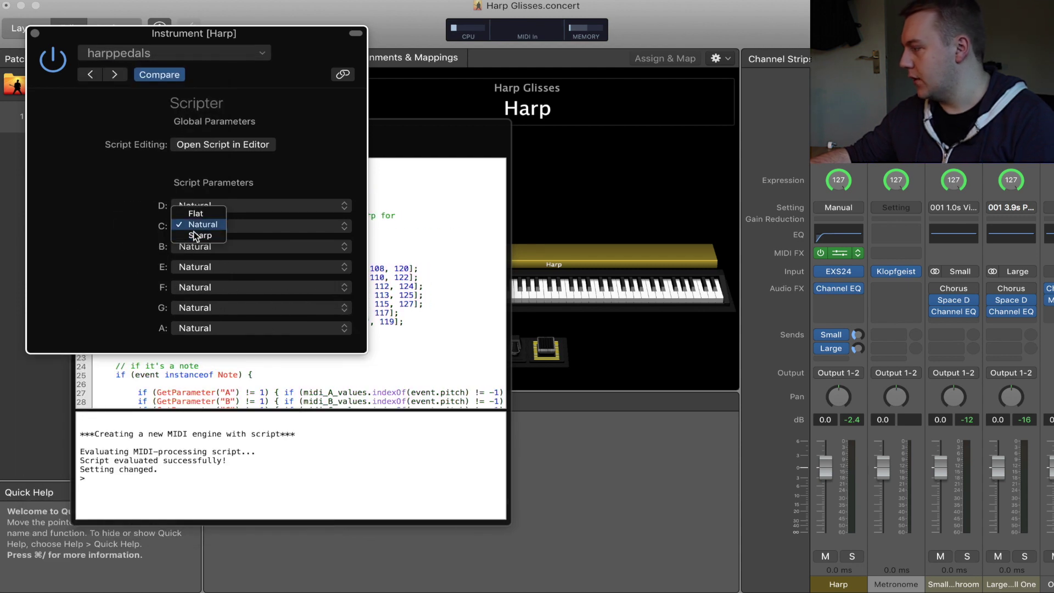
click(193, 235)
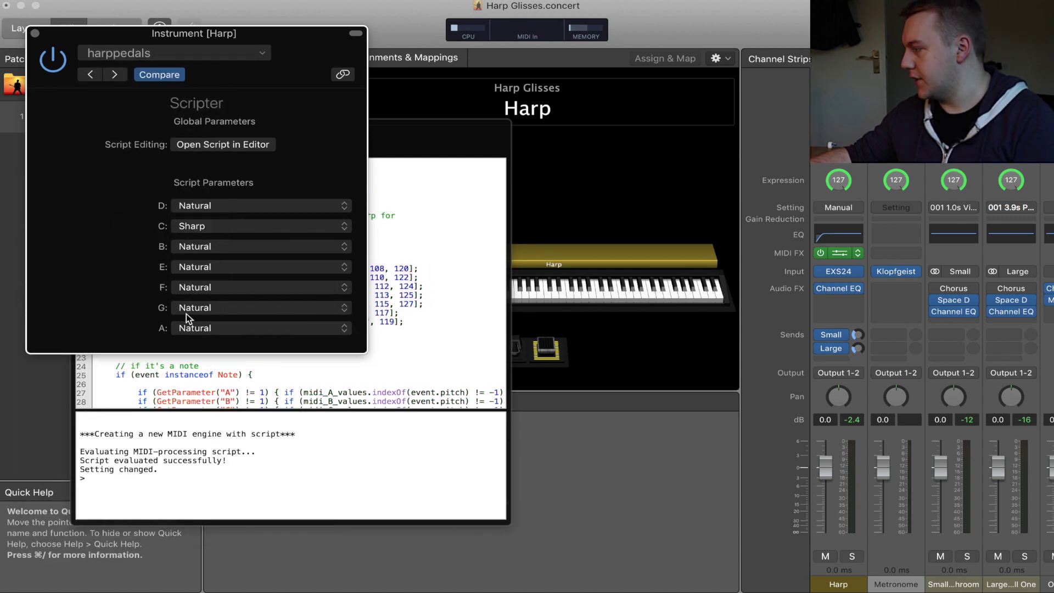
click(195, 287)
click(196, 299)
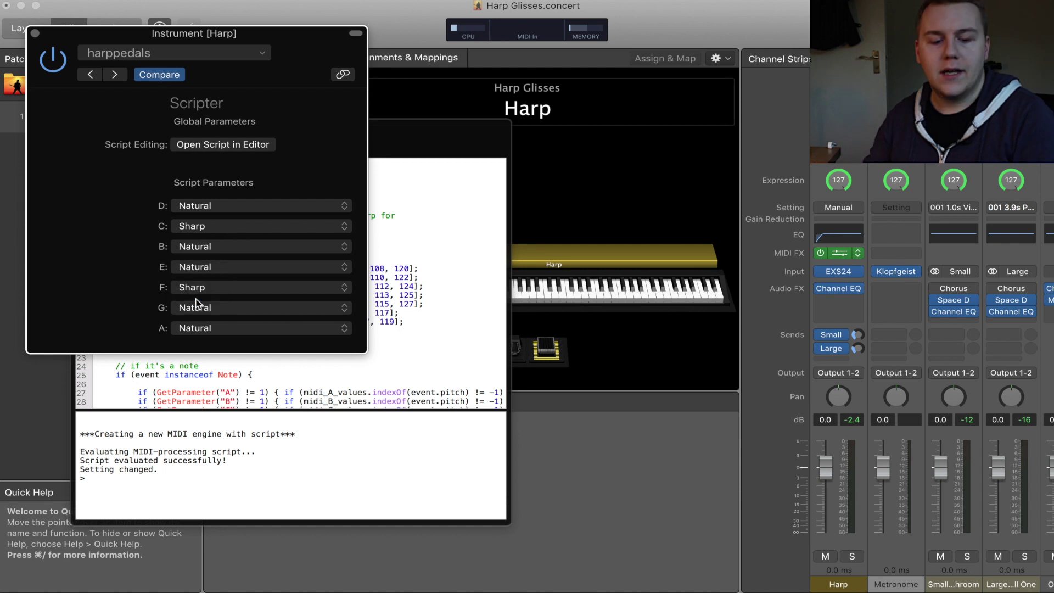